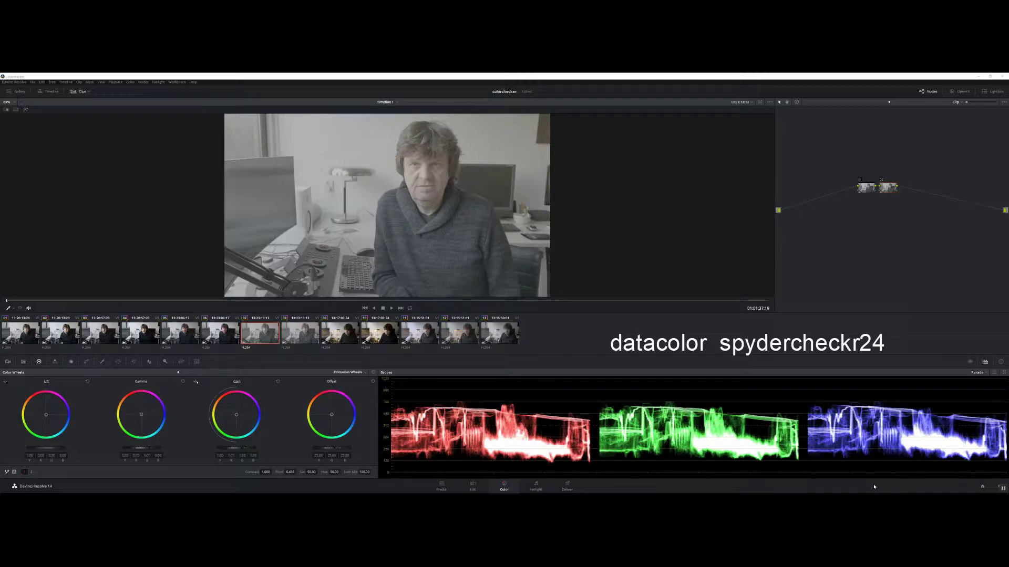
Step: Scrub the Edit page timeline to the chart frame at 01:01:58:19, then return to the Color page
left_click(472, 486)
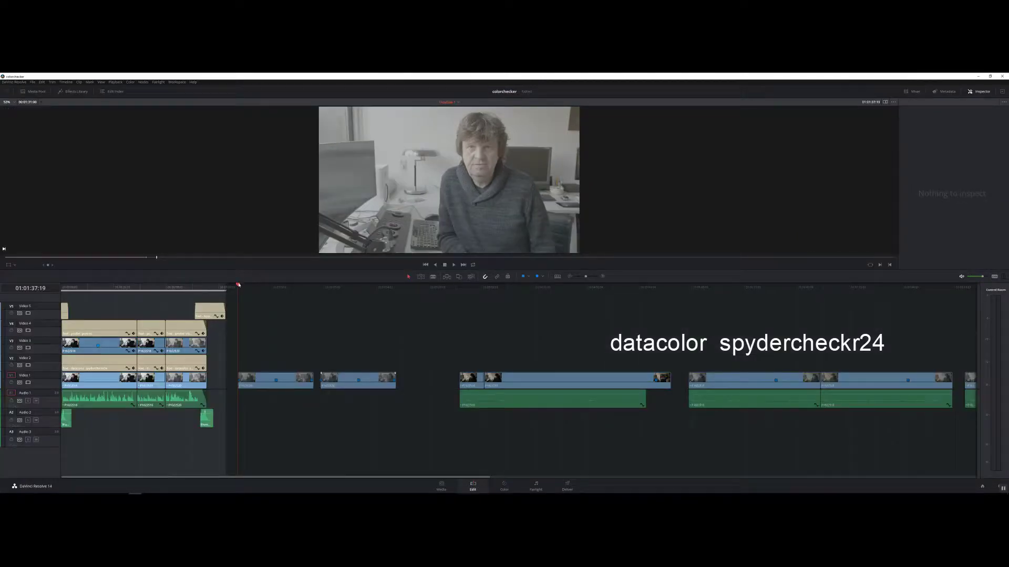
left_click_drag(238, 284, 276, 286)
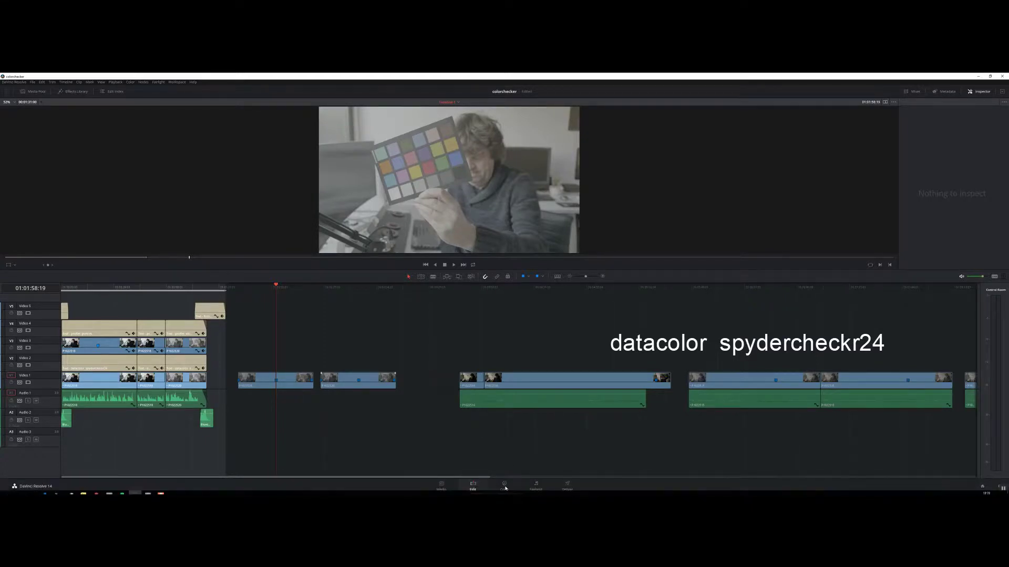
left_click(505, 486)
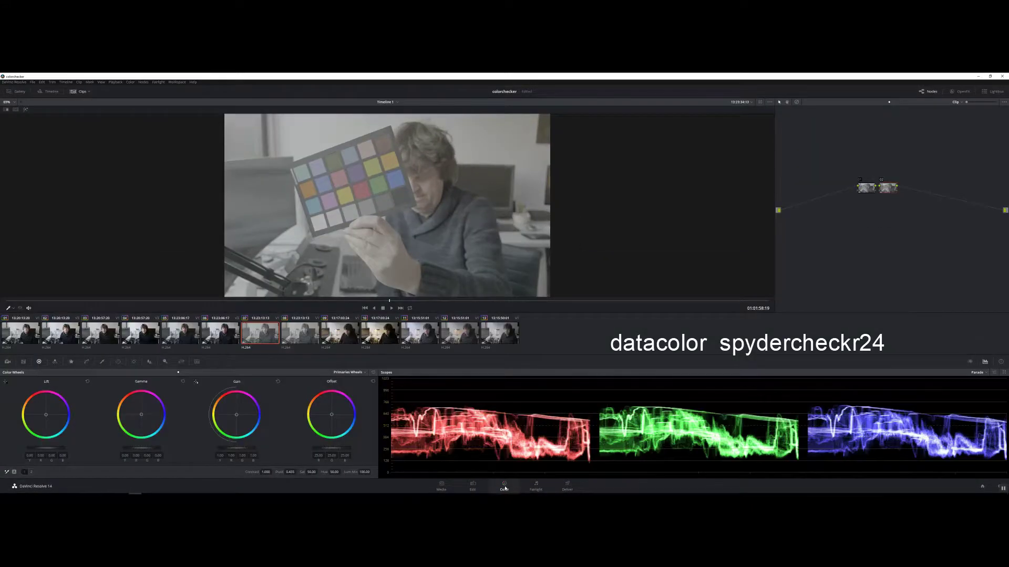
Step: Choose Datacolor SpyderCheckr 24 as the Color Match chart and show its patch grid on the viewer
left_click(24, 362)
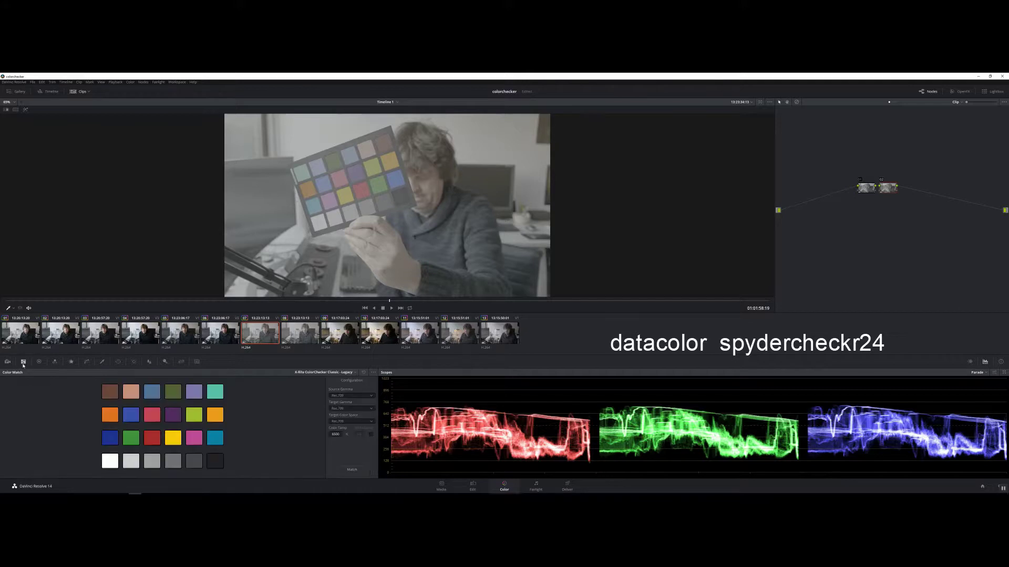
left_click(356, 373)
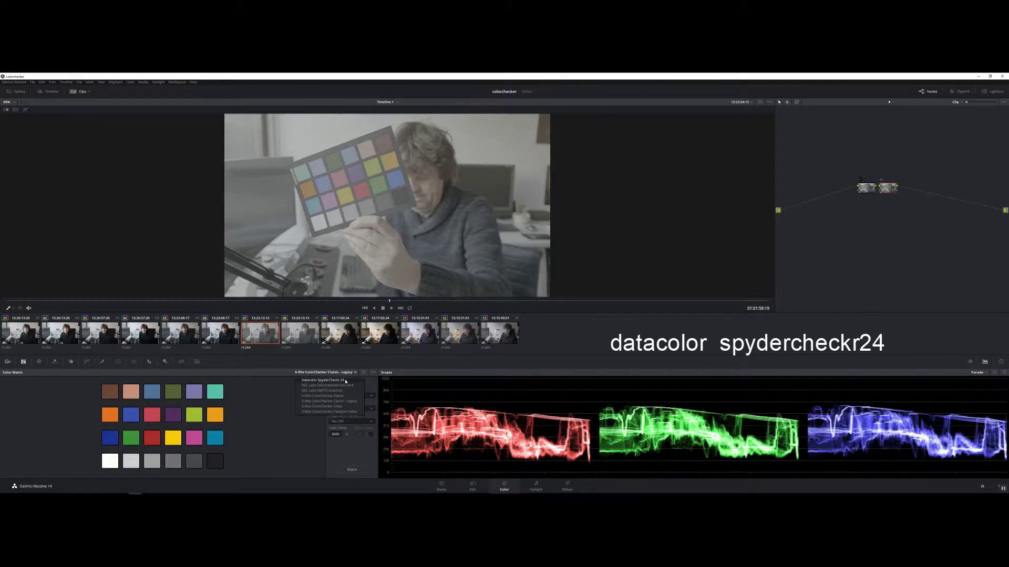
left_click(345, 380)
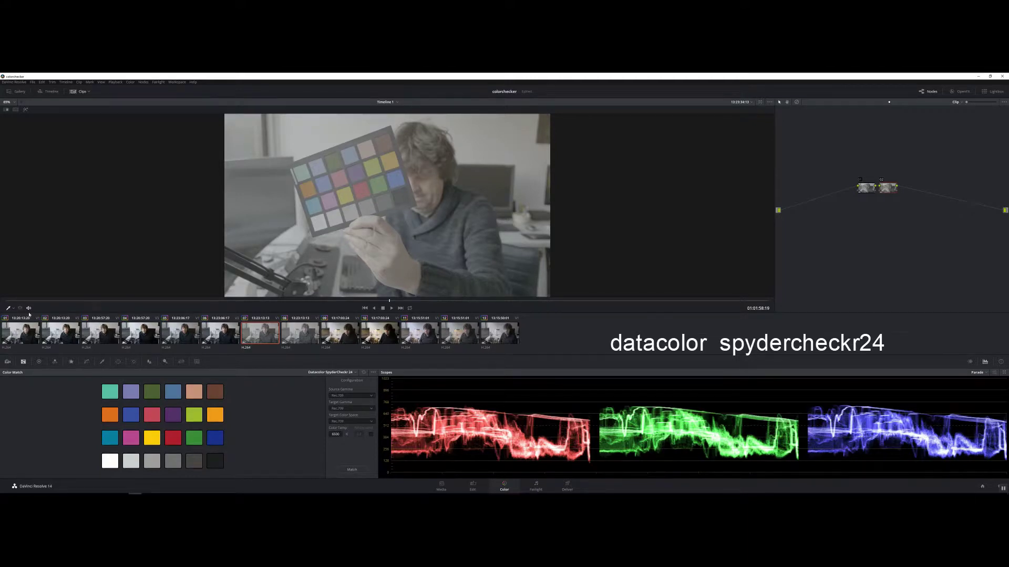
left_click(13, 309)
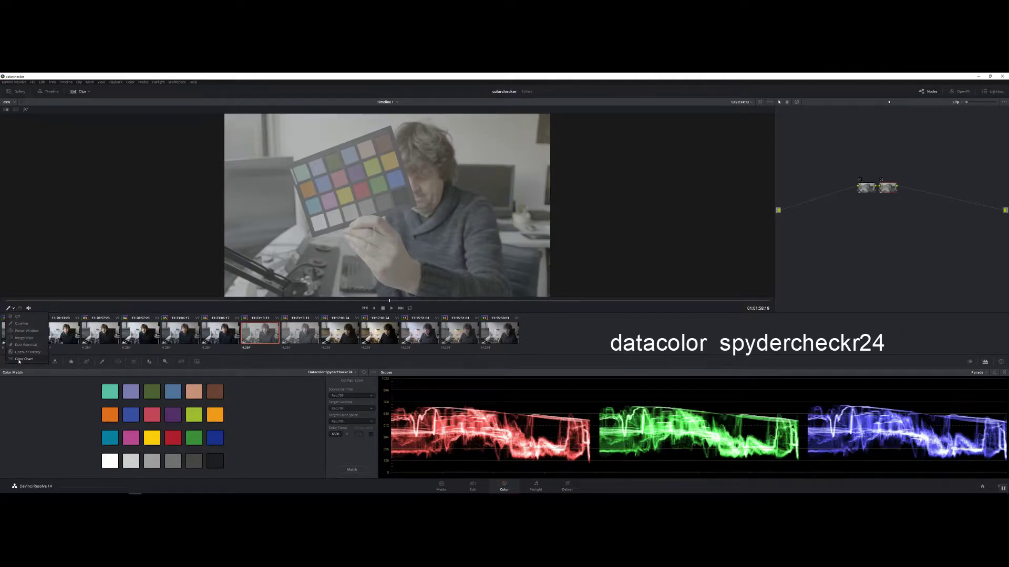
left_click(21, 361)
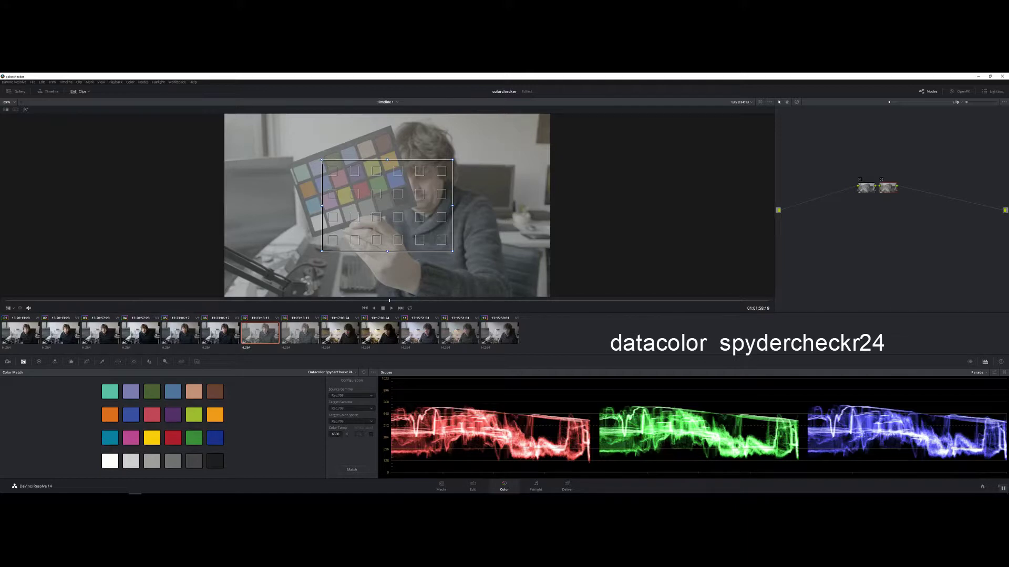
Step: Drag the grid's four corners to fit the overlay onto the SpyderCheckr chart
left_click_drag(322, 159, 291, 167)
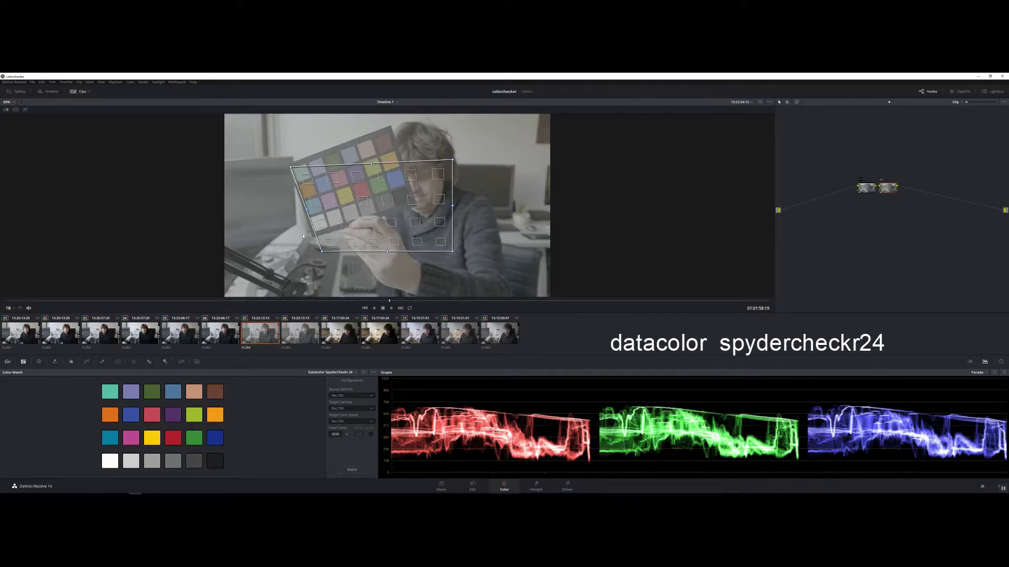
left_click_drag(322, 252, 314, 235)
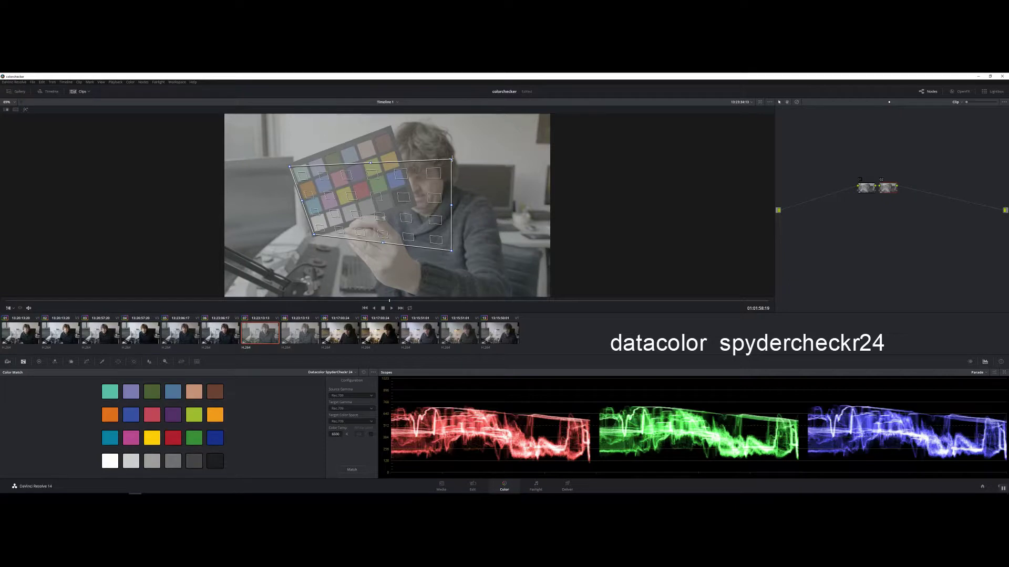
left_click_drag(450, 158, 390, 131)
left_click_drag(451, 251, 413, 204)
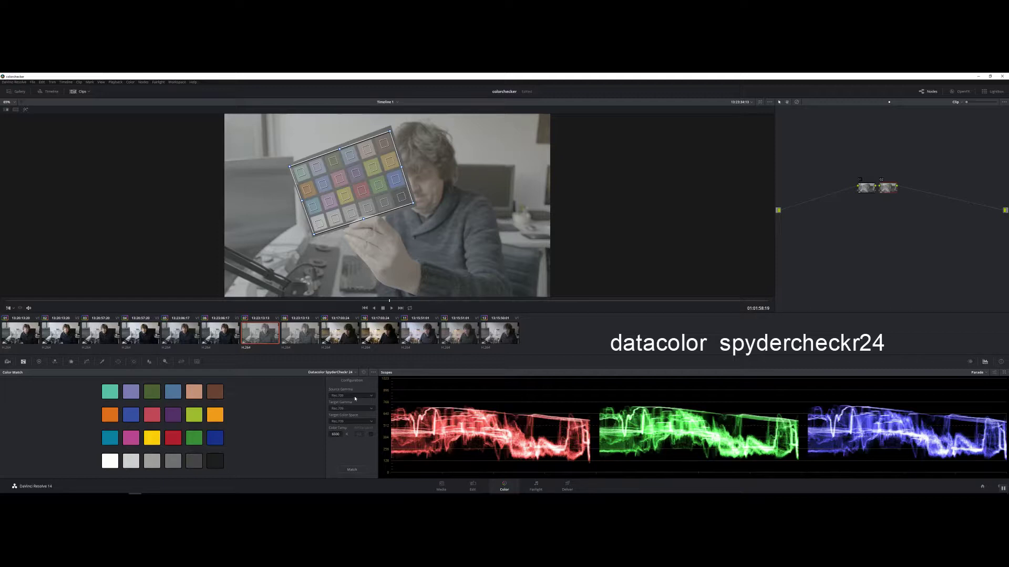
Step: Set Source Gamma to V-Log and run Match to colour-correct the clip
left_click(355, 396)
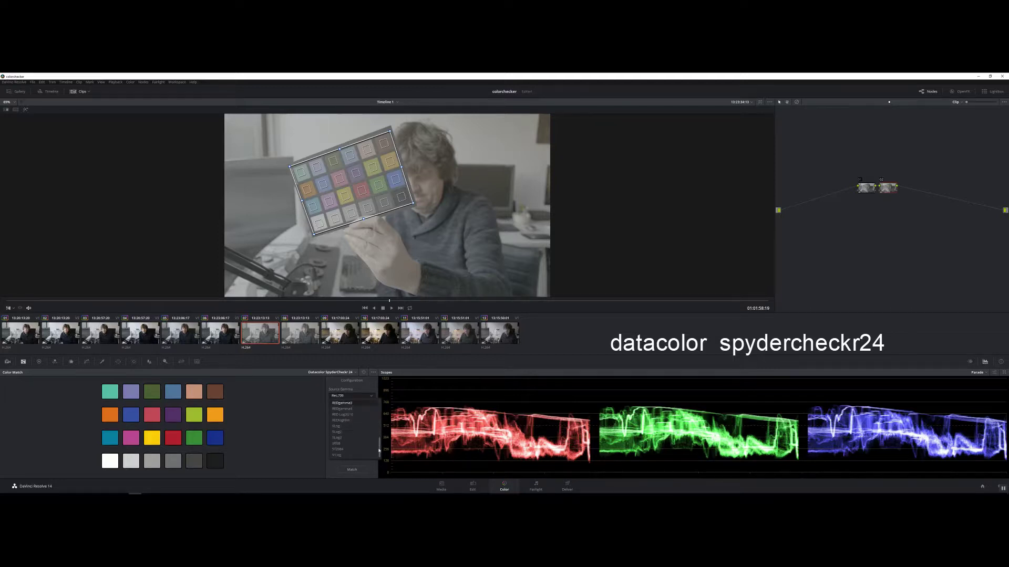
left_click(349, 455)
left_click(351, 468)
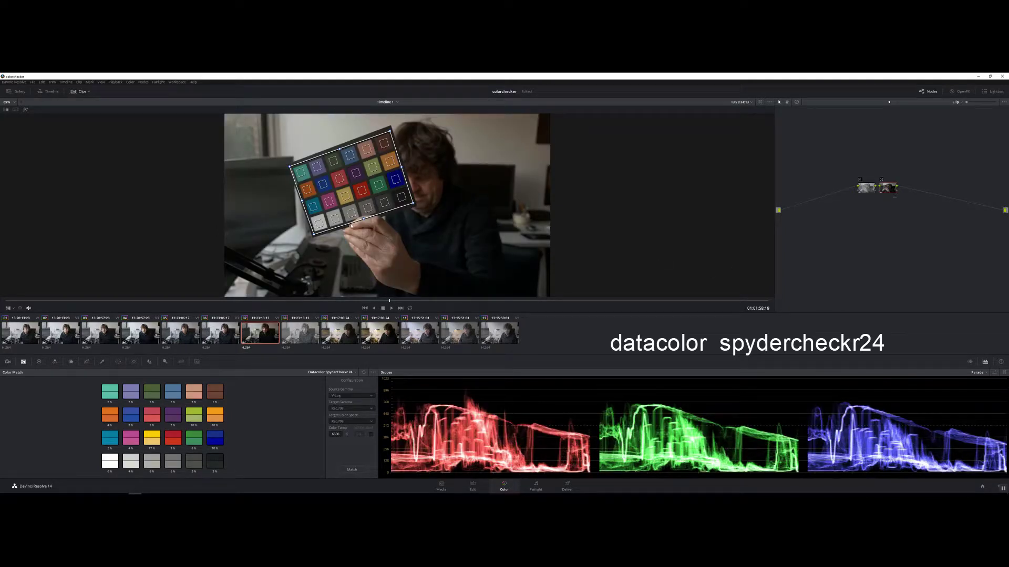
Step: Turn off the chart overlay and scrub back to an interview frame at 01:01:49:57
left_click_drag(391, 302, 301, 305)
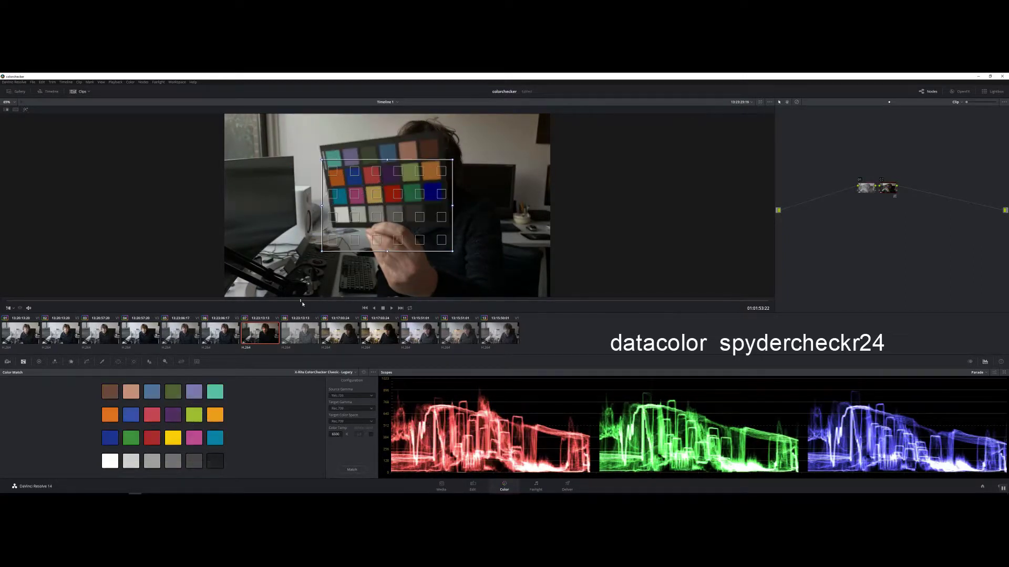
left_click(14, 310)
left_click(14, 318)
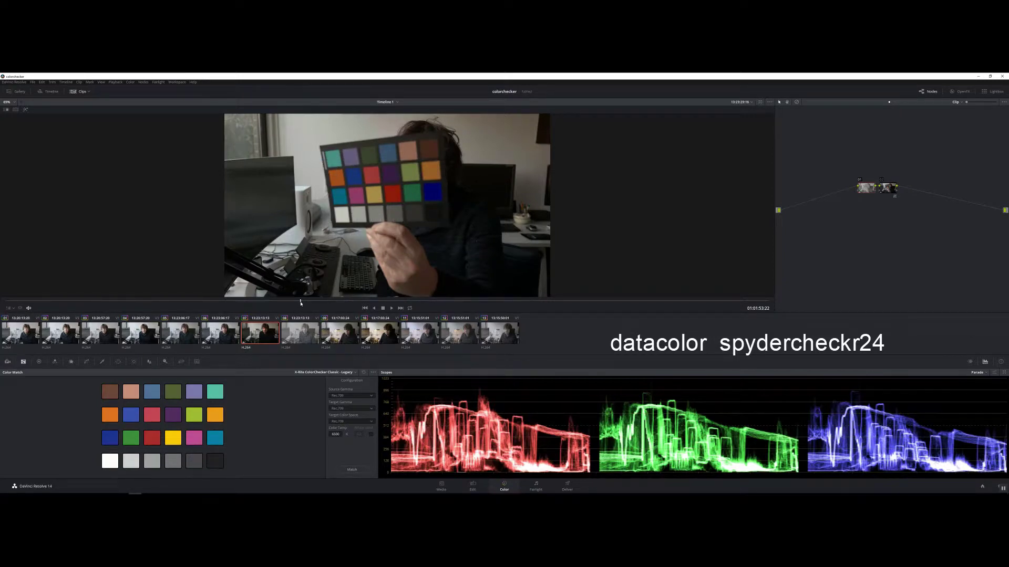
left_click_drag(301, 304, 217, 305)
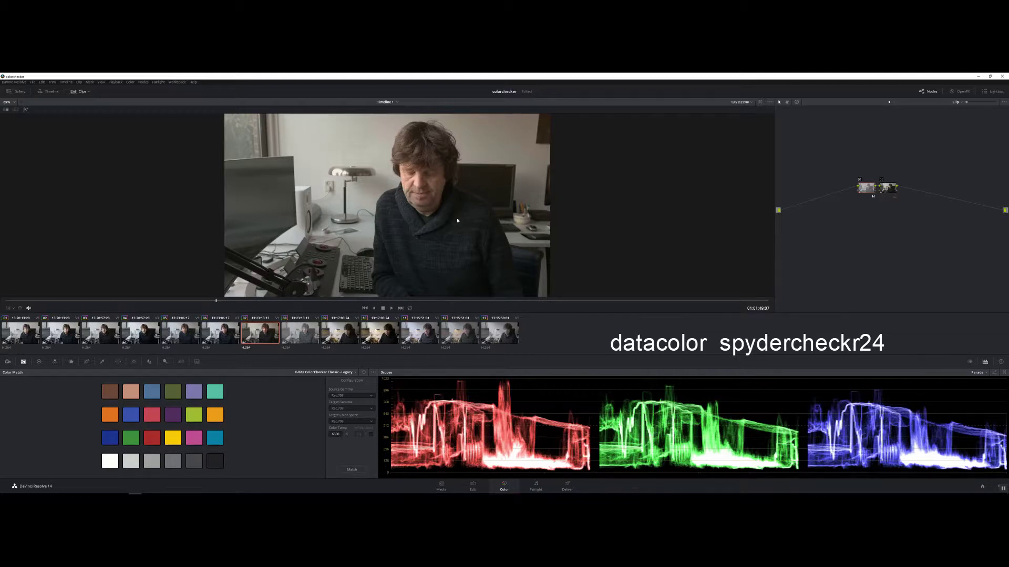
Step: In Color Wheels, test Sat values, reset saturation to 50, and switch to clip 08
left_click(54, 362)
left_click(39, 362)
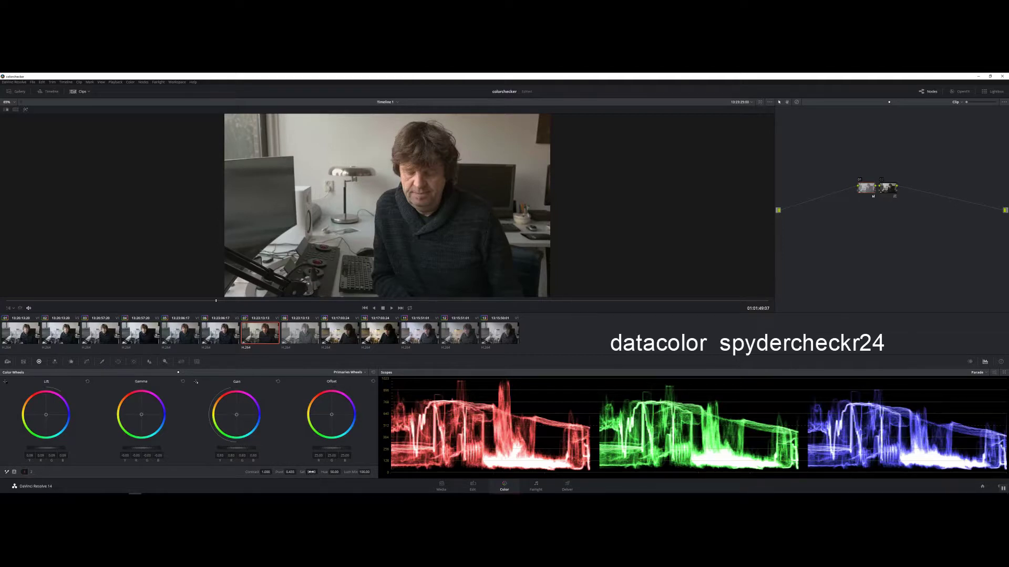
left_click_drag(318, 472, 319, 472)
left_click_drag(318, 473, 319, 472)
double_click(302, 472)
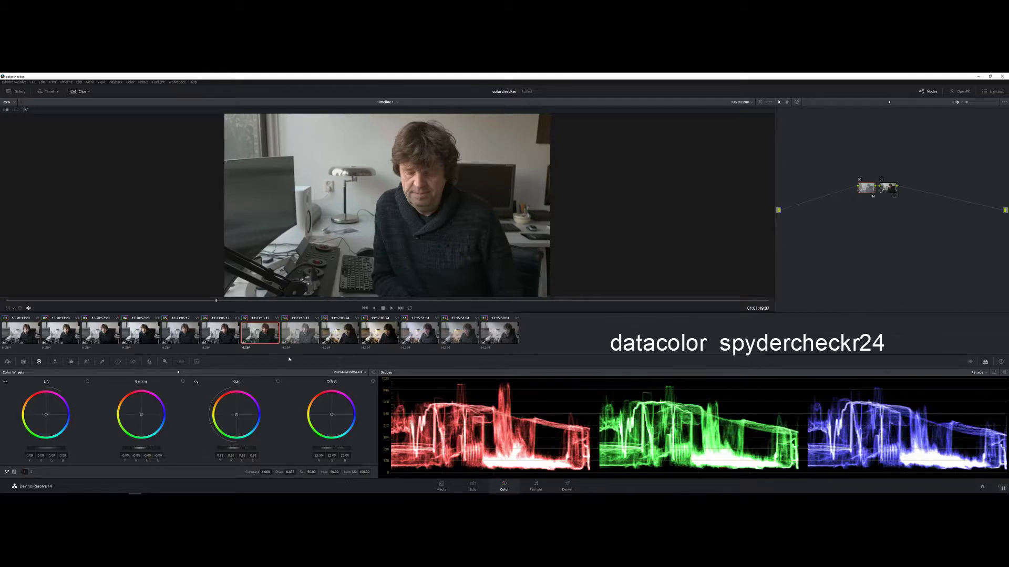
left_click(297, 338)
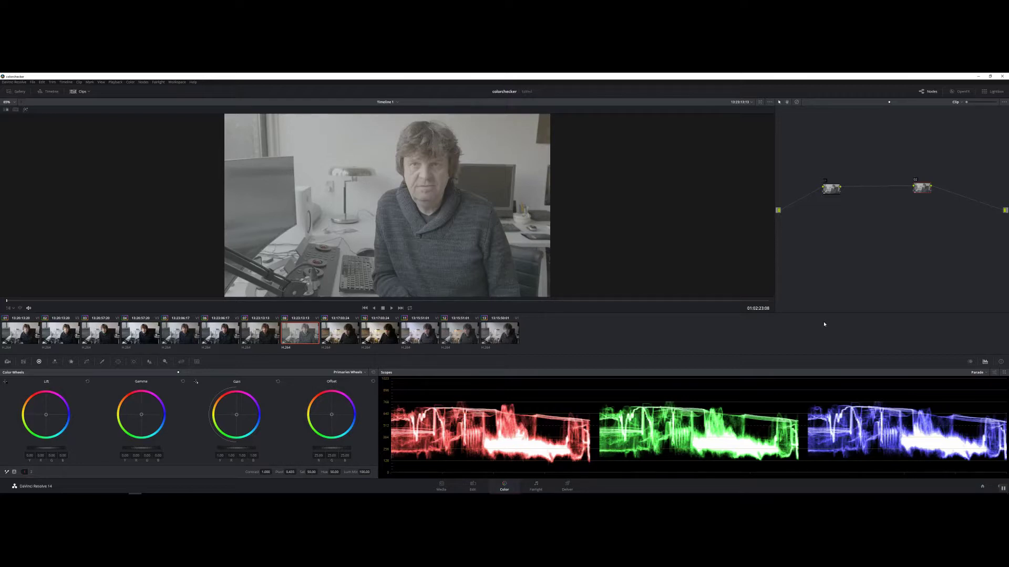
Step: Apply a 3D LUT to clip 08's node 02 for fuller contrast and colour
right_click(918, 190)
mouse_move(926, 247)
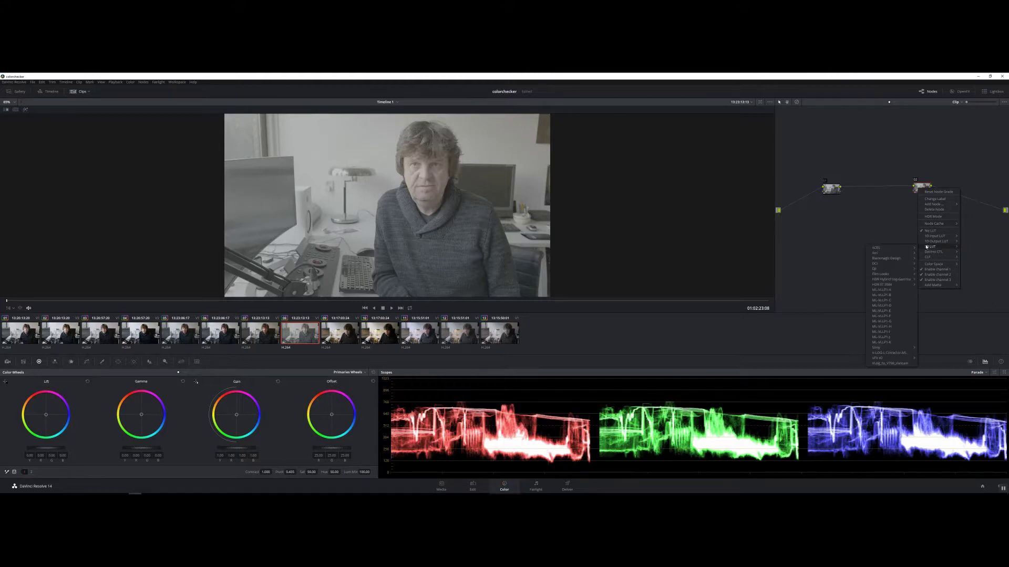
left_click(941, 365)
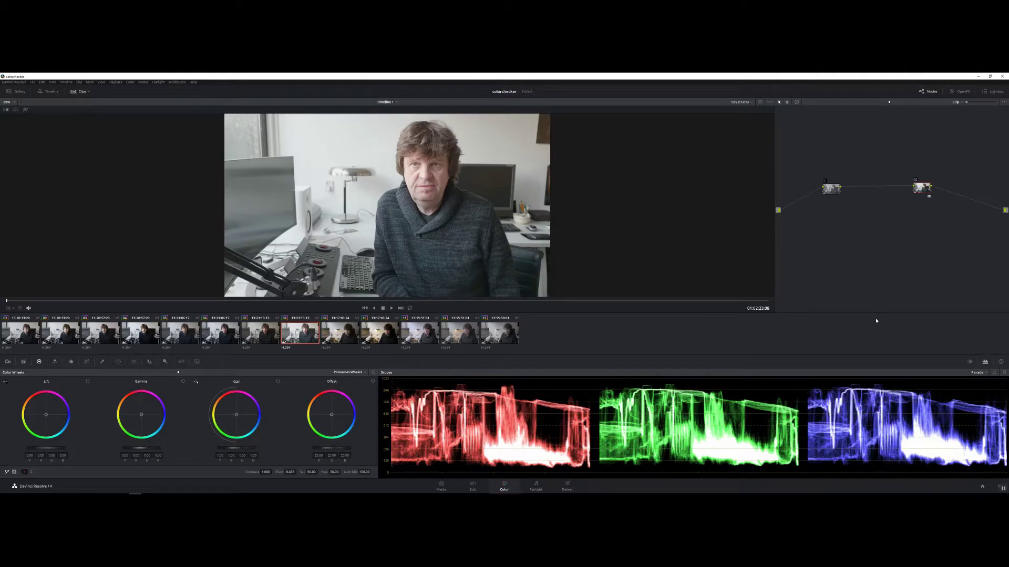
Step: Select node 01 with a shortcut, then step back to clip 07's colour-matched grade
key("alt+shift+semicolon")
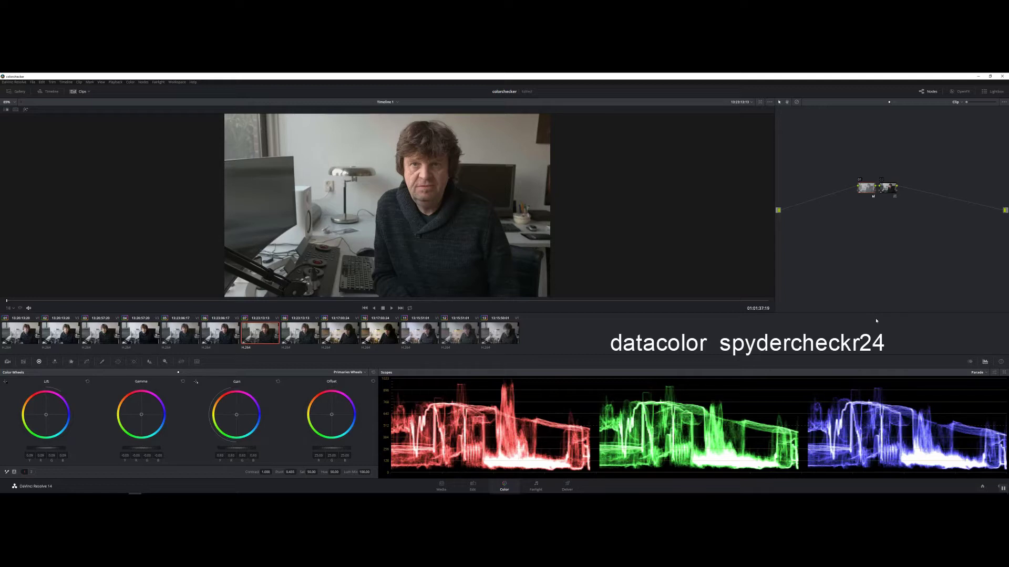
key("Down")
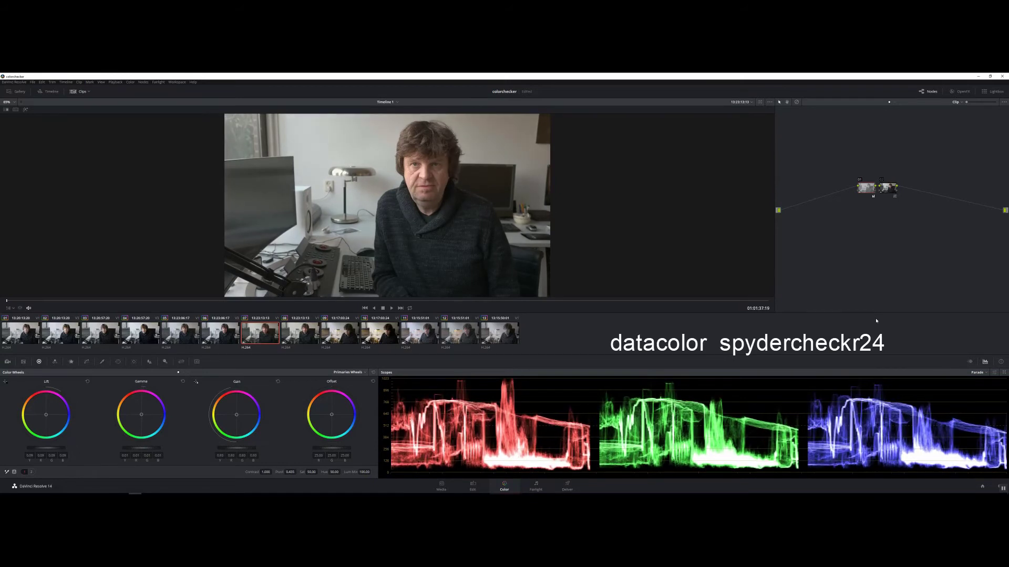
key("Down")
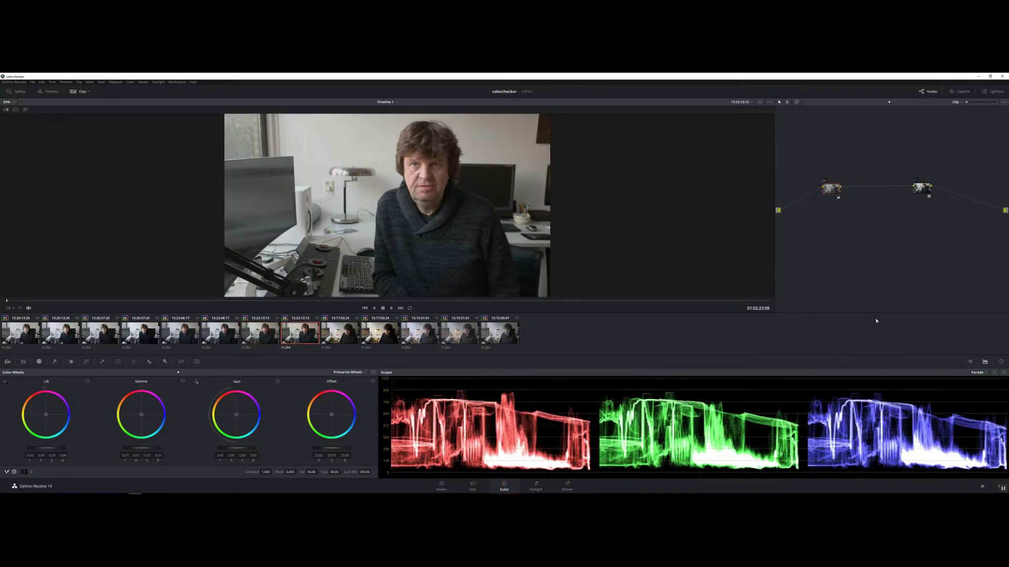
key("Up")
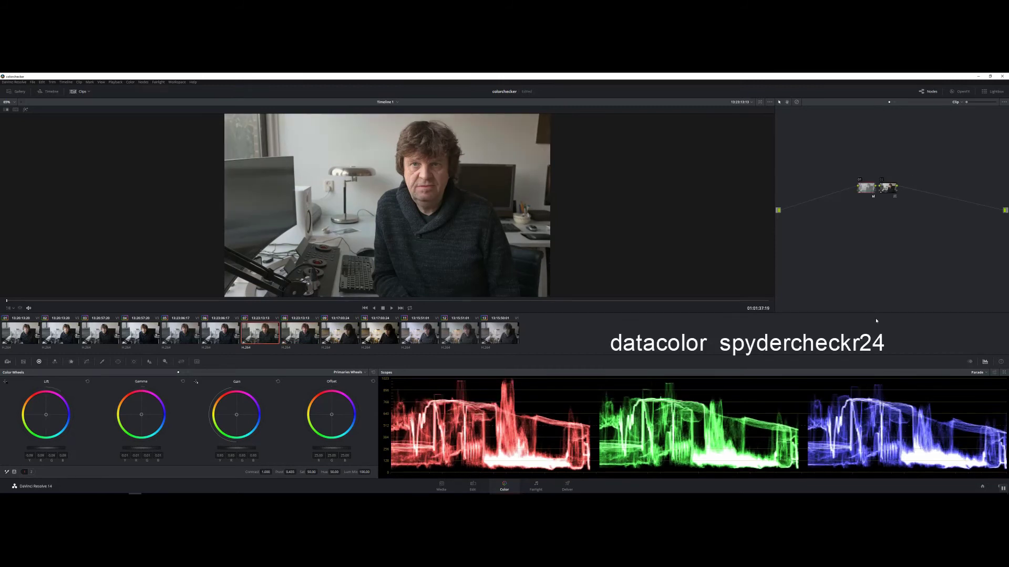
key("Down")
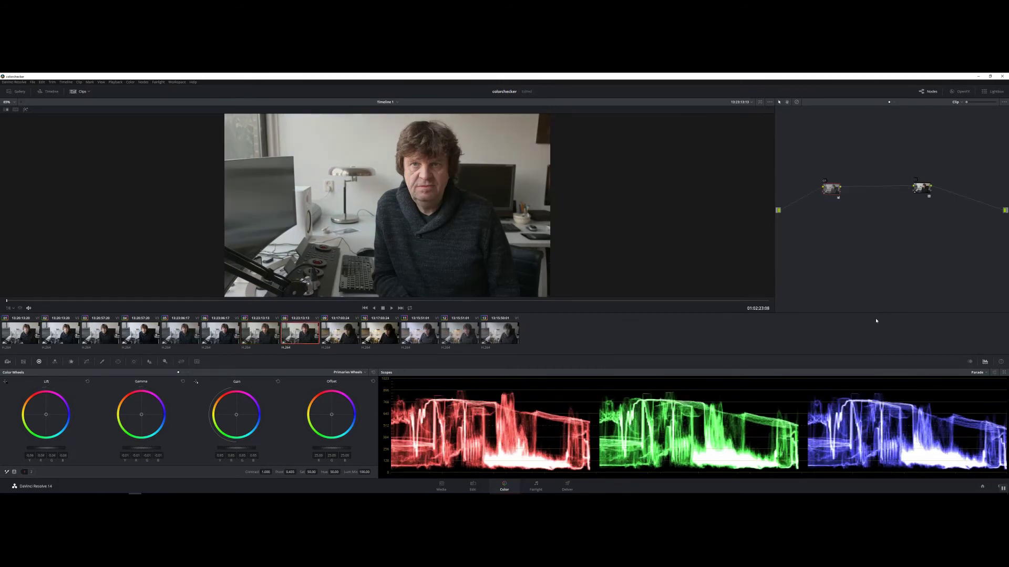
key("Up")
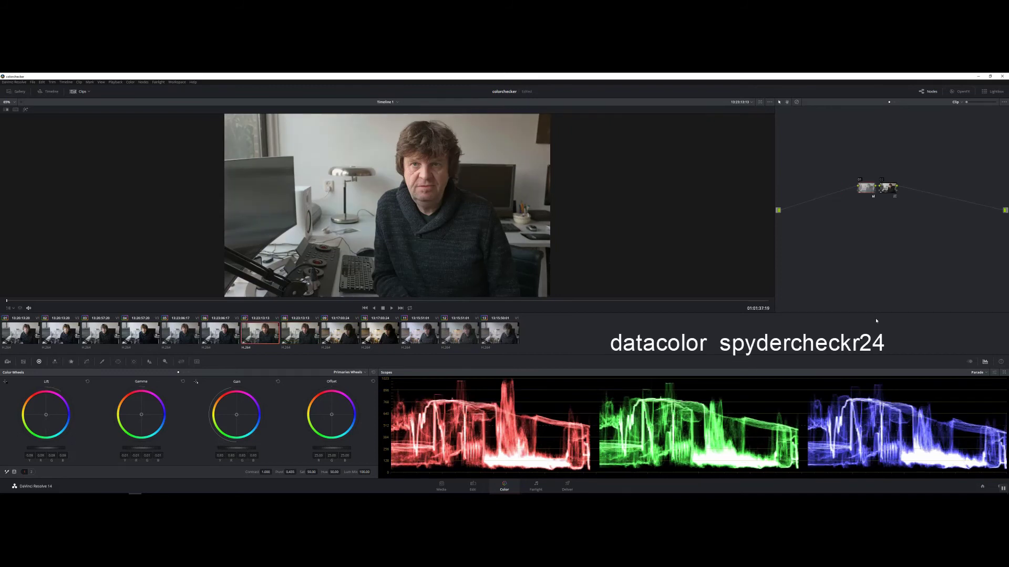